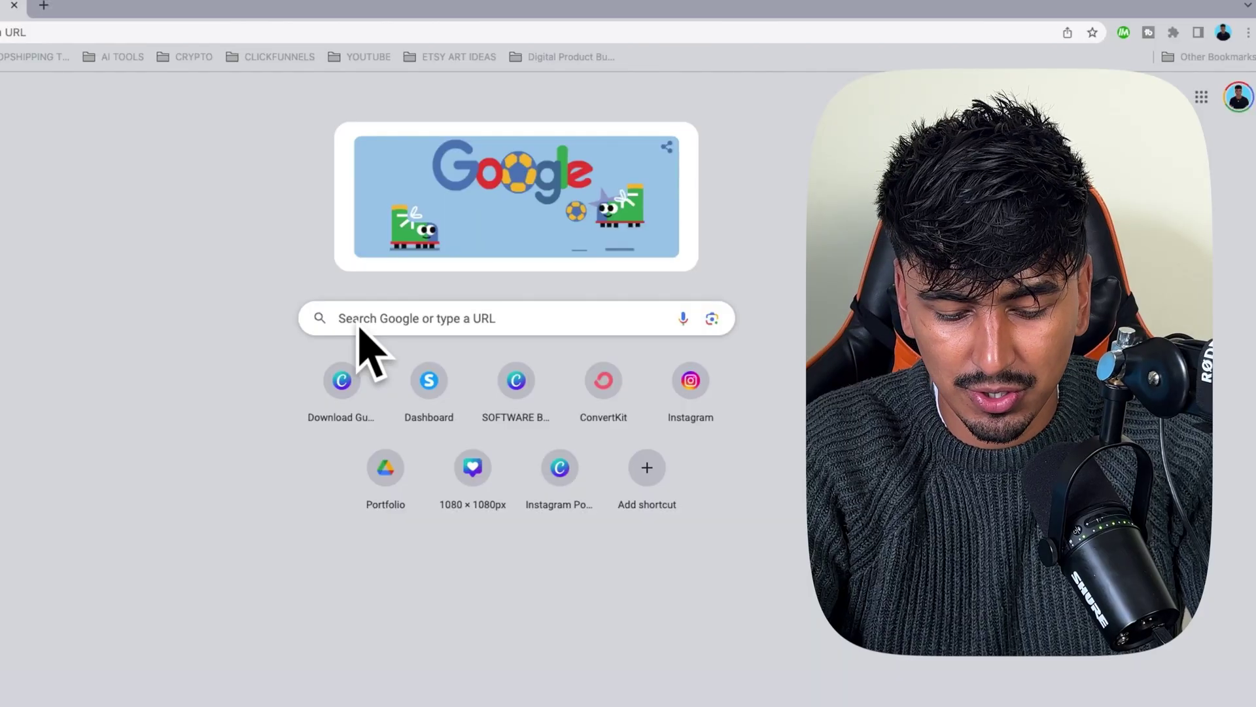
# - Search Google for Submagic and open the Submagic website from the results
pyautogui.click(360, 327)
pyautogui.write('SUBMAGIC')
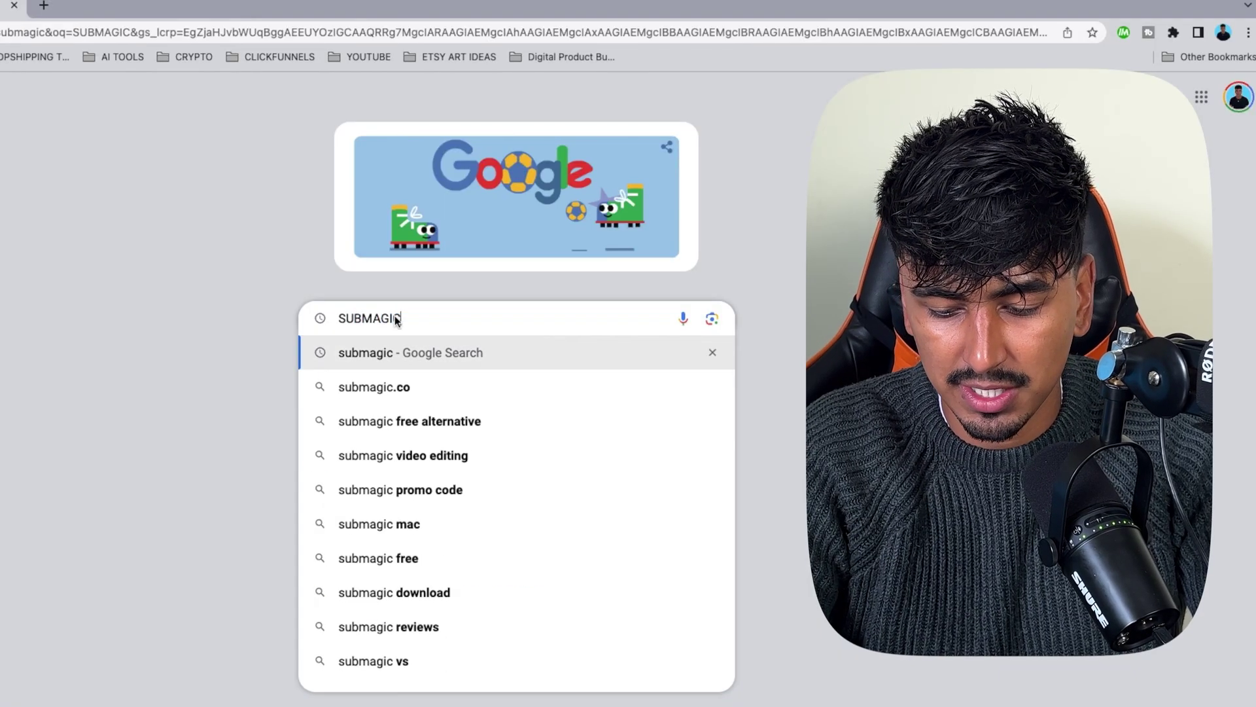
pyautogui.press('Return')
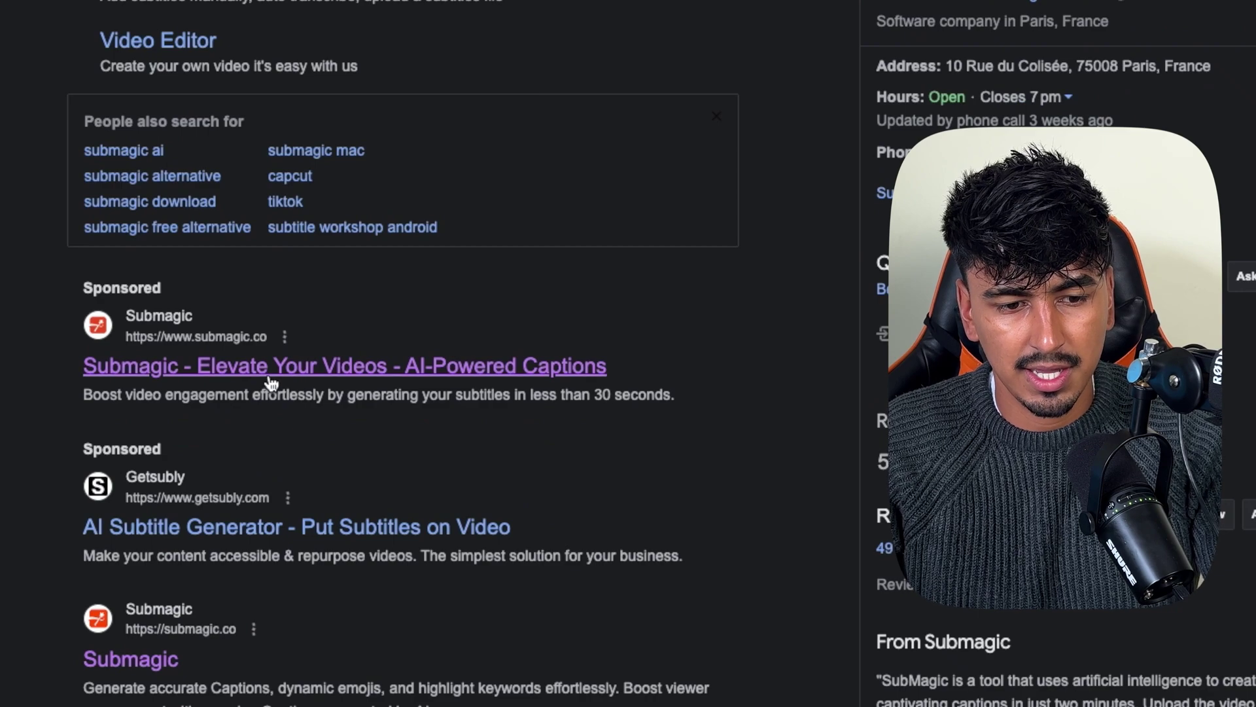
pyautogui.click(271, 383)
# - Upload EP 1.mp4 with English as the language to create a new captioned video
pyautogui.click(497, 189)
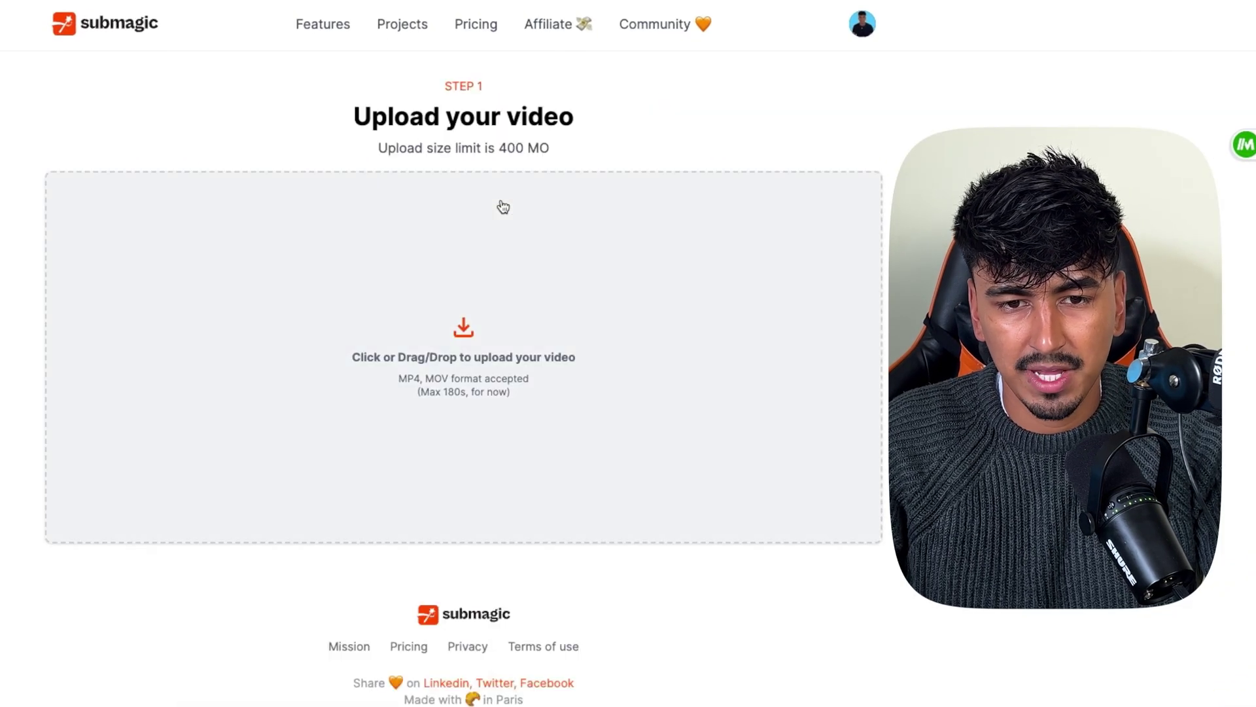
pyautogui.click(507, 353)
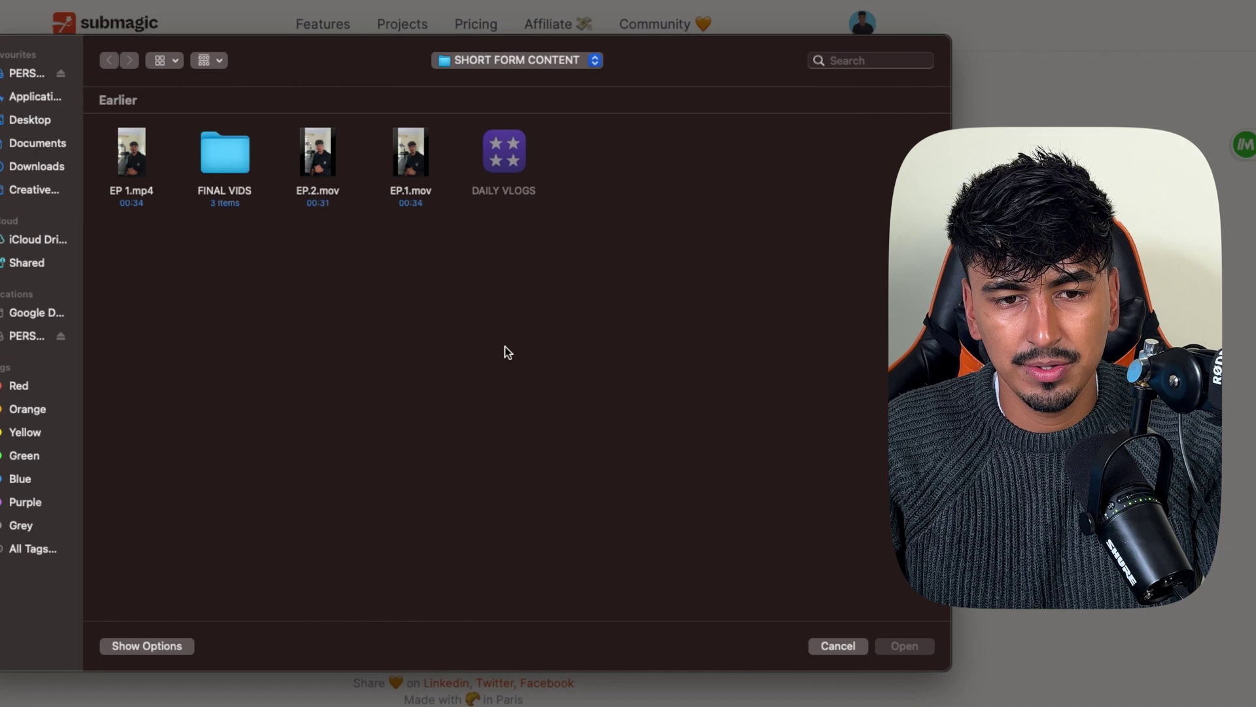
pyautogui.doubleClick(145, 170)
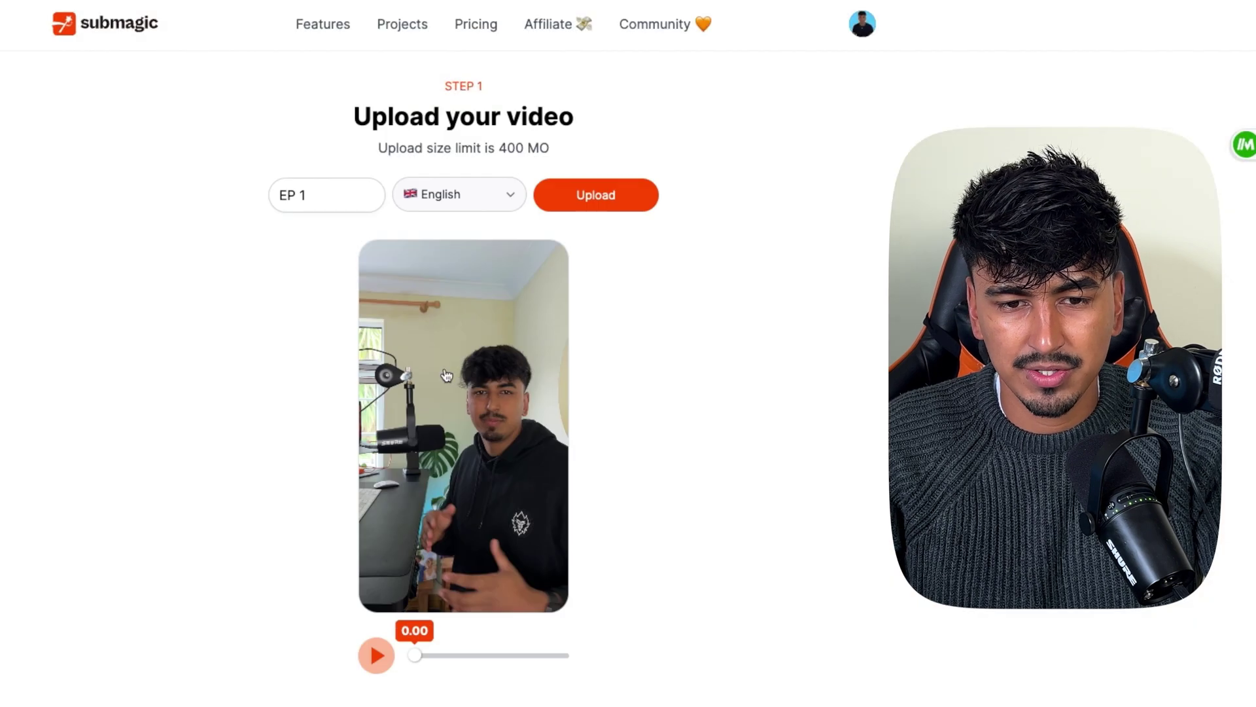
pyautogui.scroll(-2, 702, 471)
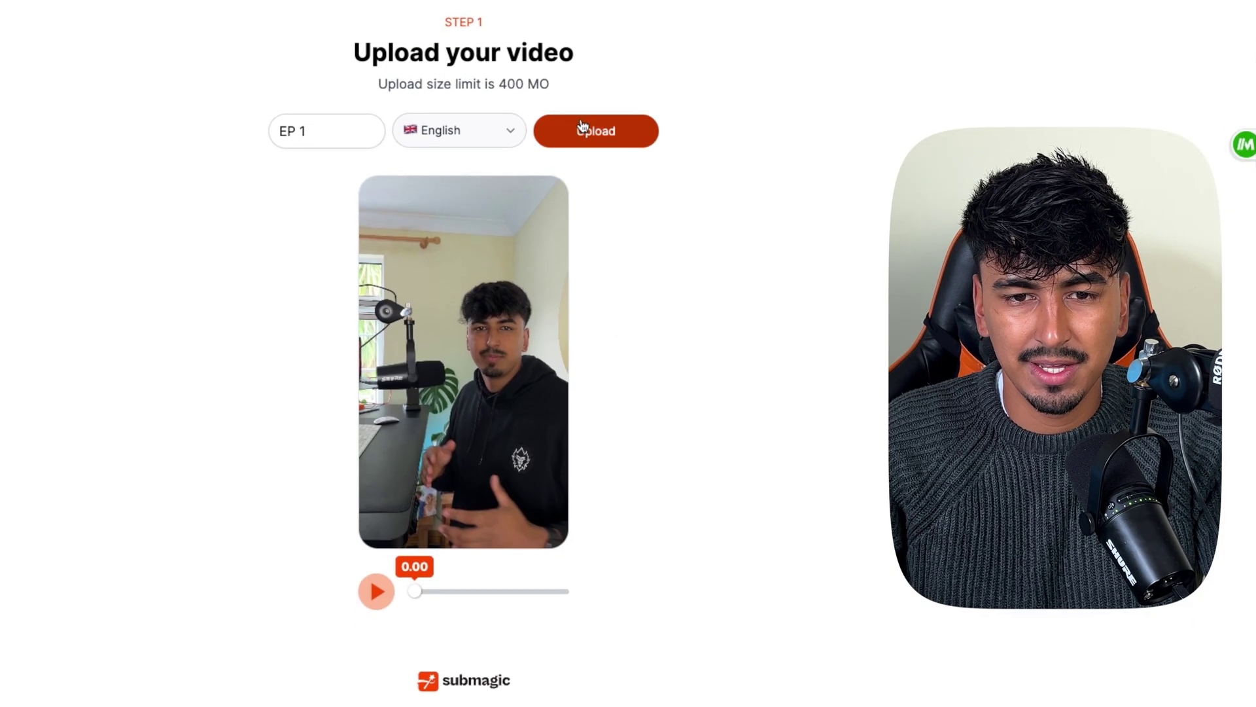
pyautogui.click(617, 131)
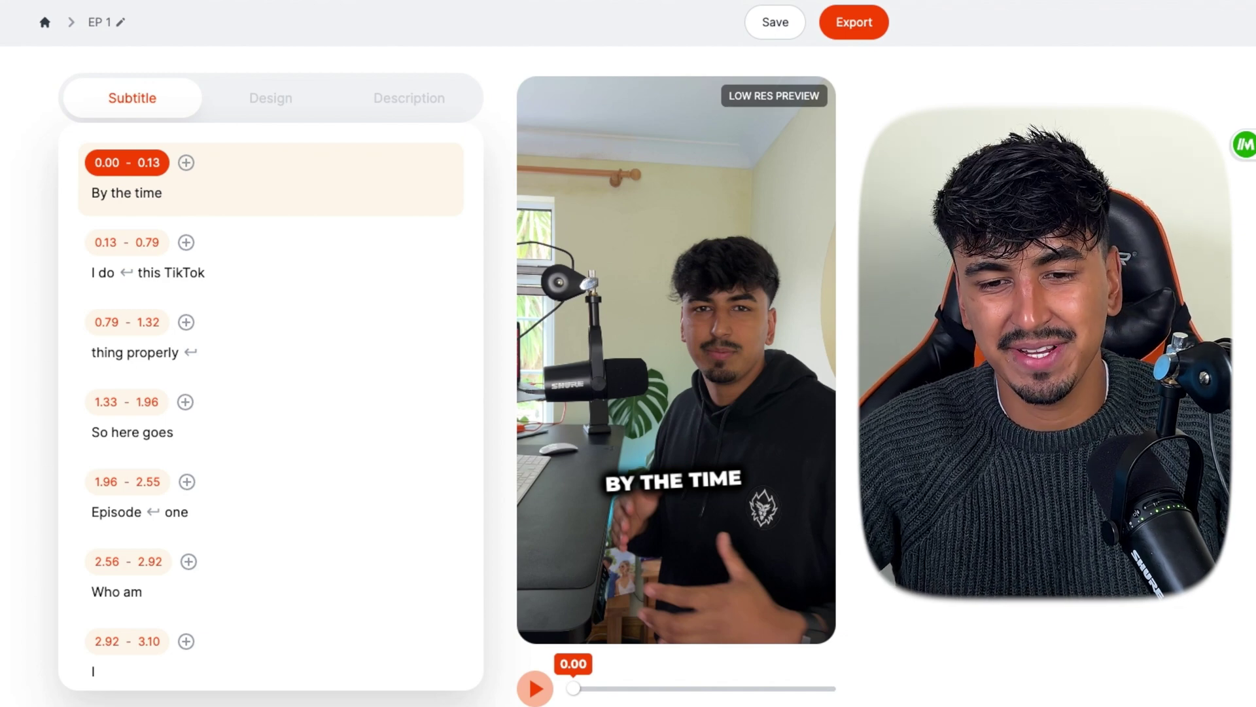
# - Preview the video and apply the Hormozi 2 caption theme
pyautogui.click(535, 686)
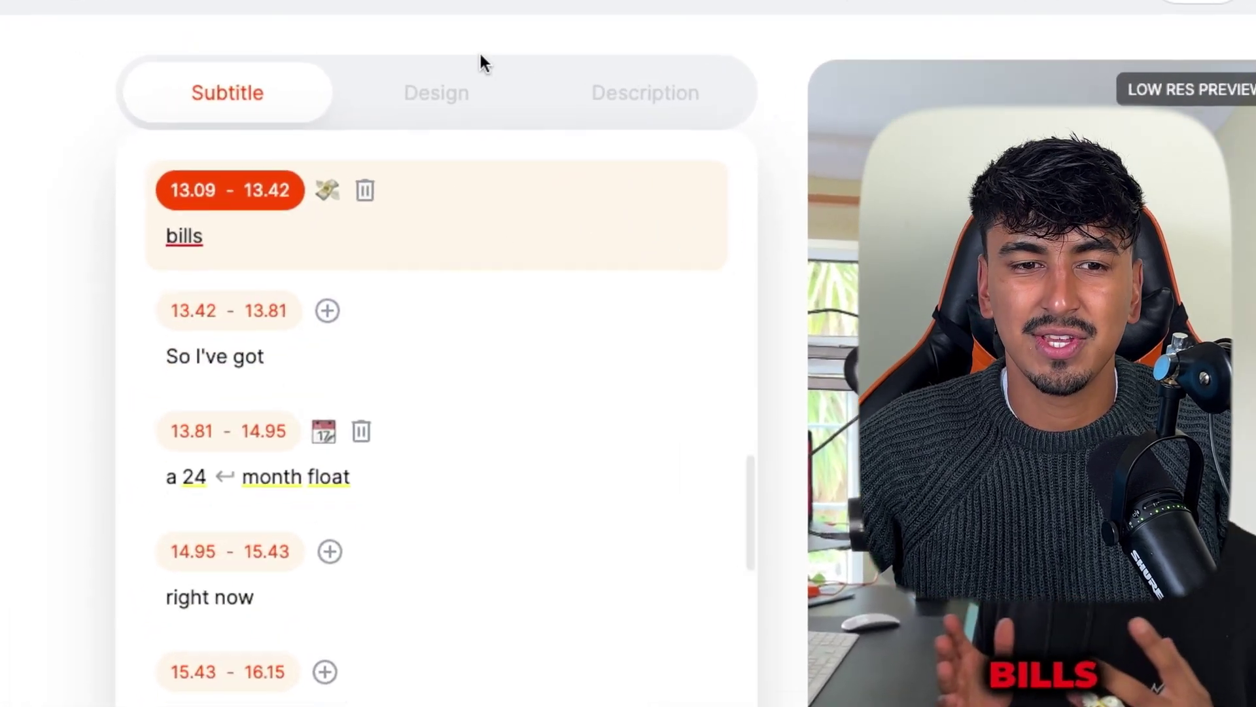
pyautogui.click(320, 89)
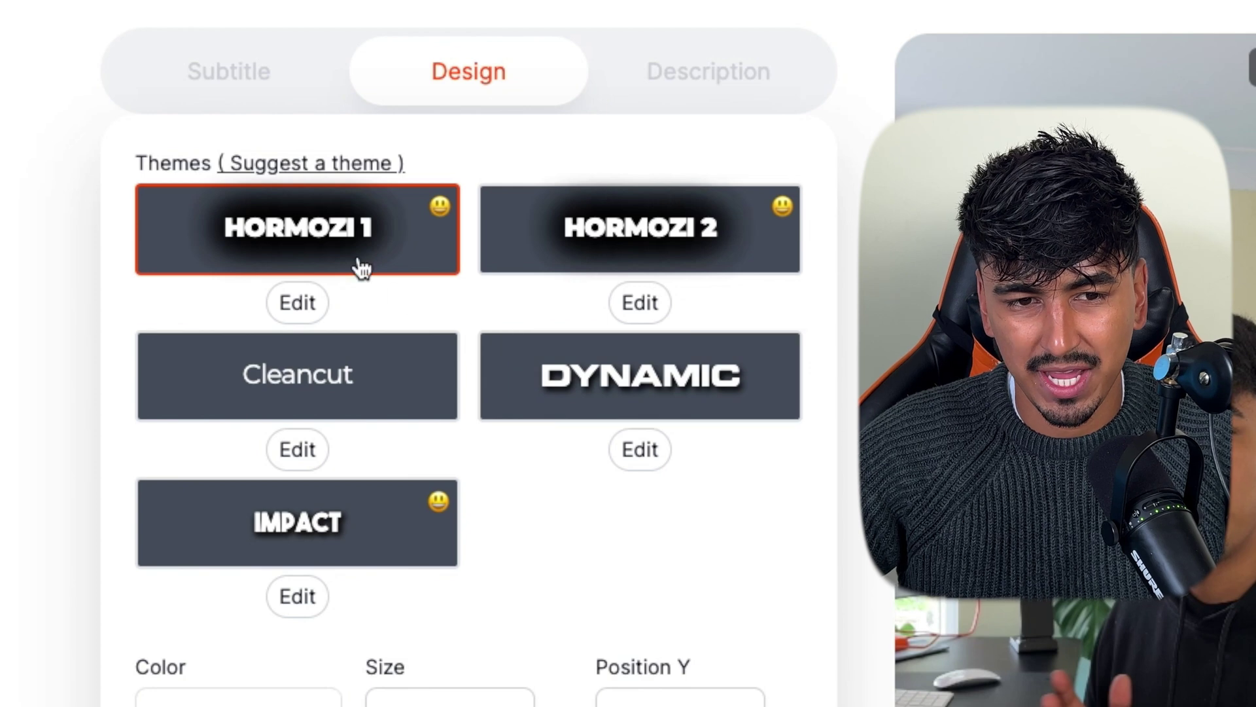
pyautogui.click(615, 262)
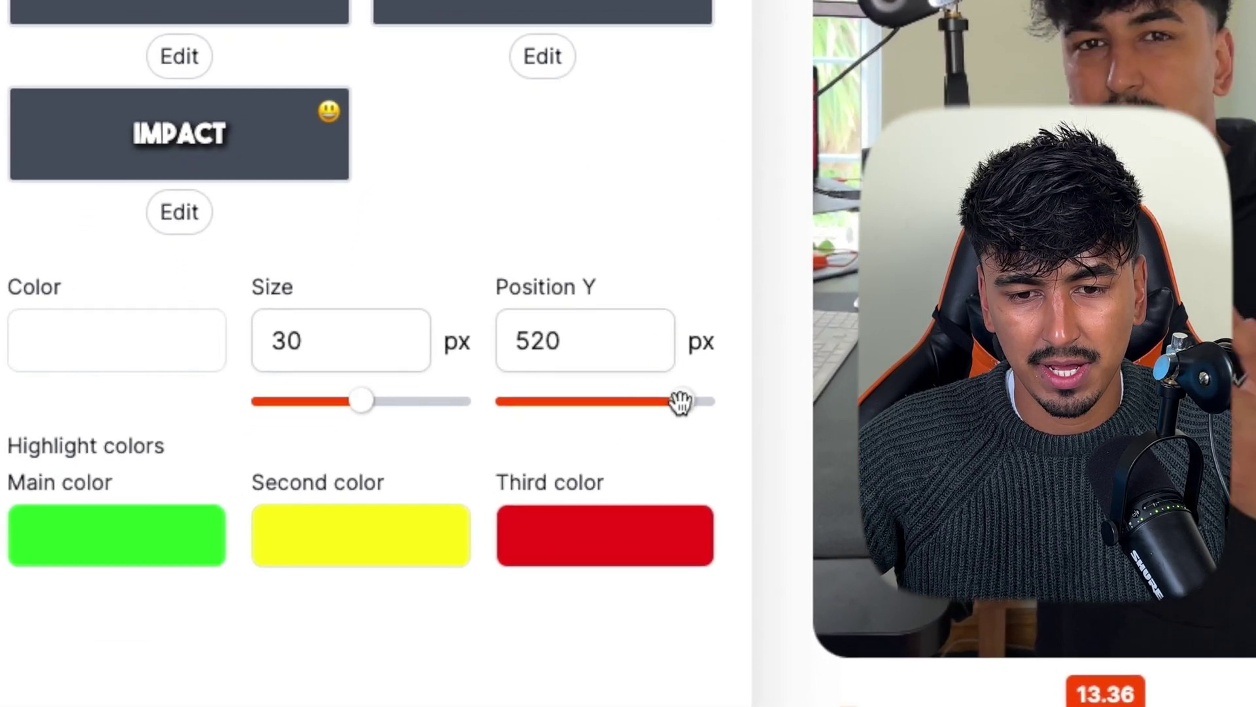
# - Set captions to Position Y 381 and size 32, and generate a hashtagged AI description
pyautogui.moveTo(490, 488); pyautogui.dragTo(450, 489)
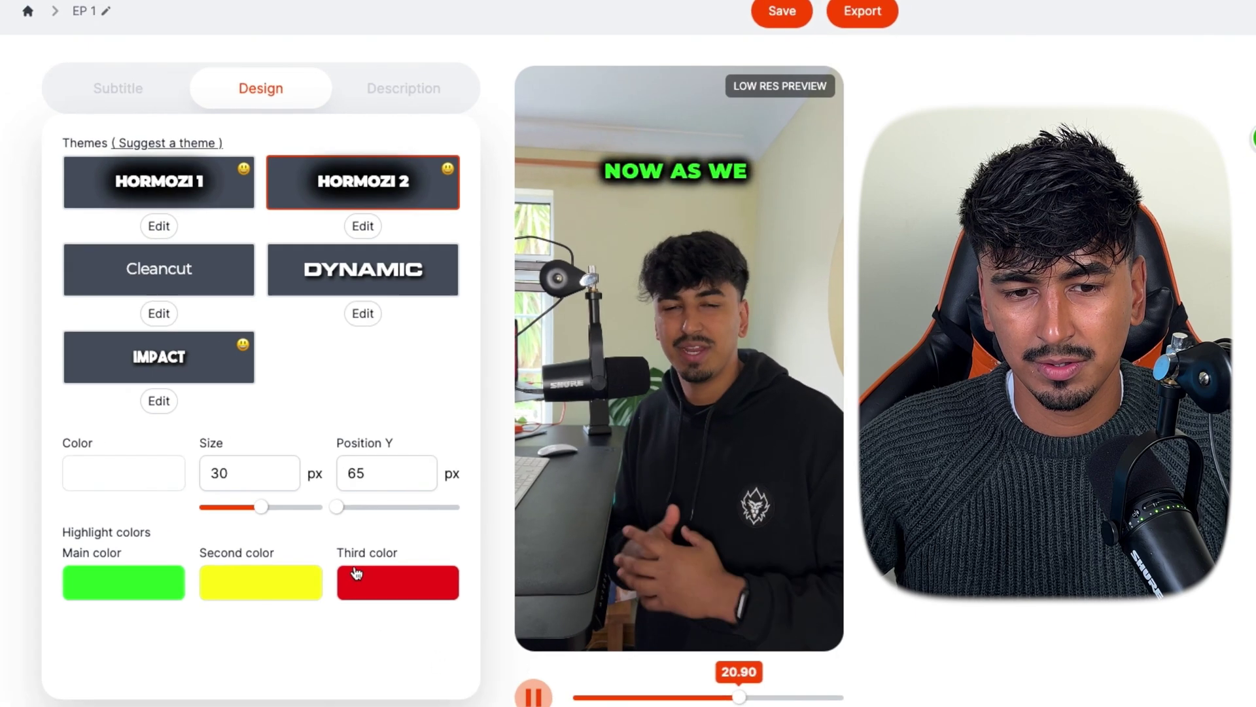
pyautogui.moveTo(326, 513); pyautogui.dragTo(336, 515)
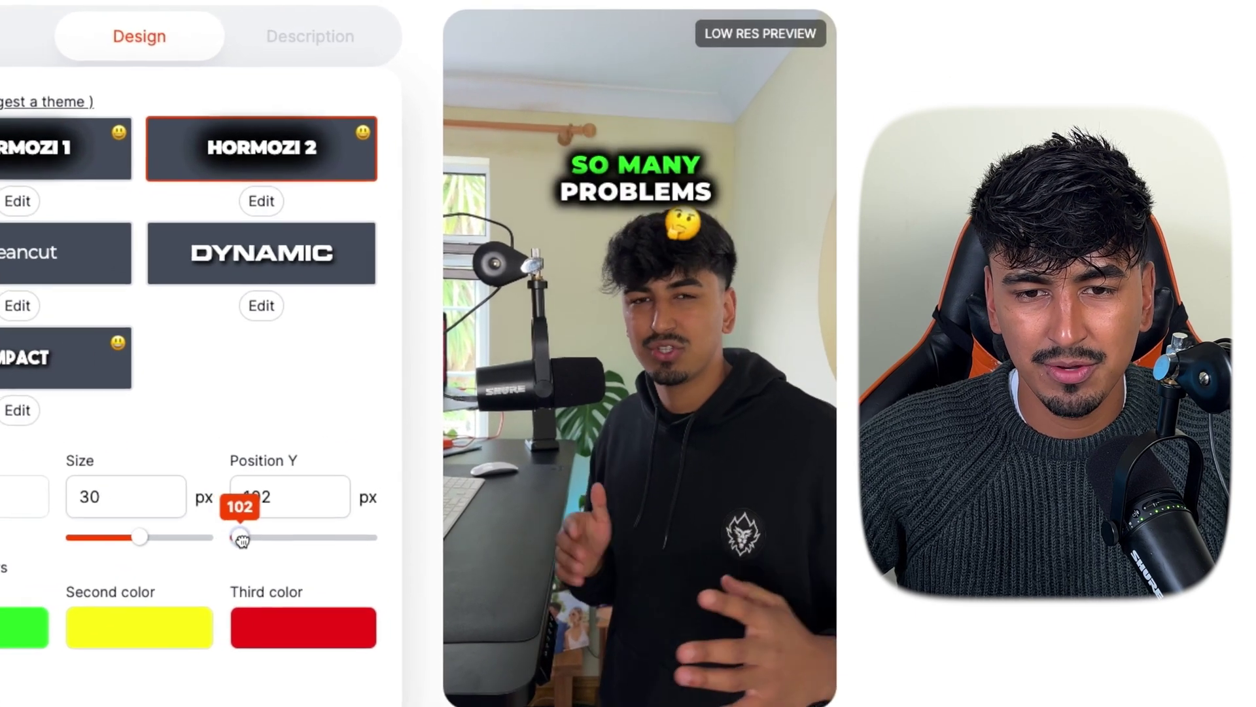
pyautogui.moveTo(242, 540); pyautogui.dragTo(325, 541)
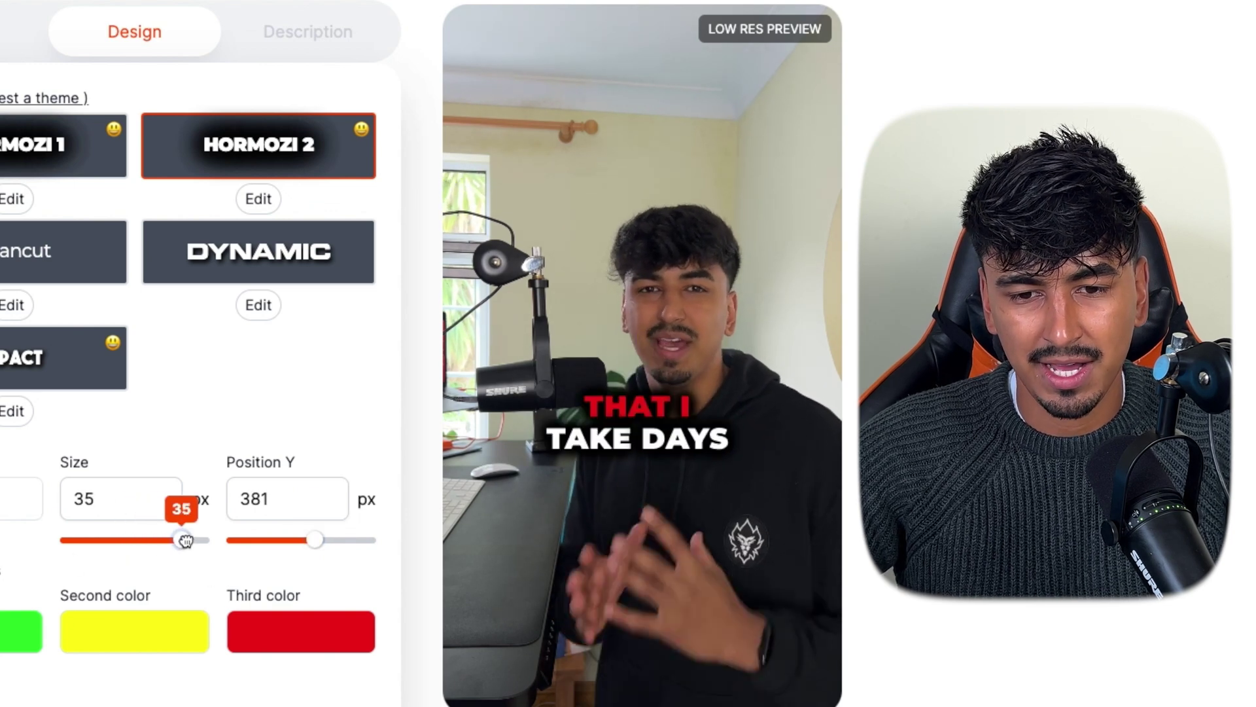
pyautogui.moveTo(245, 530); pyautogui.dragTo(137, 554)
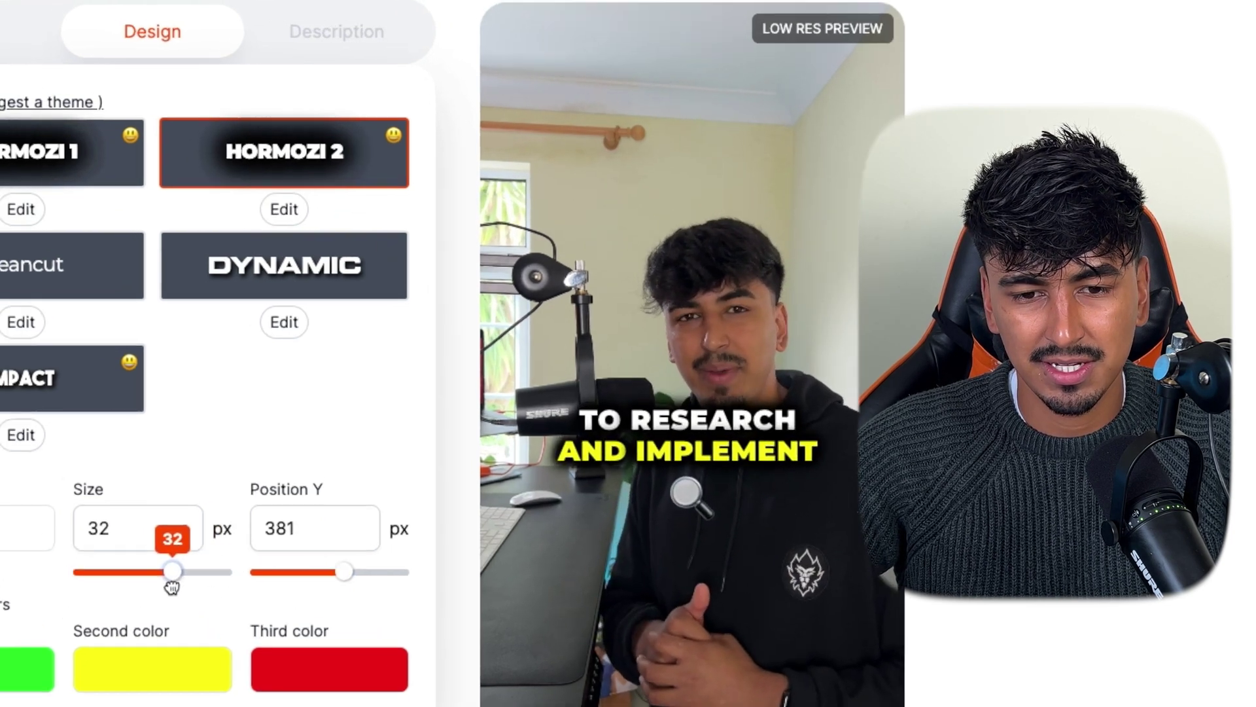
pyautogui.click(341, 33)
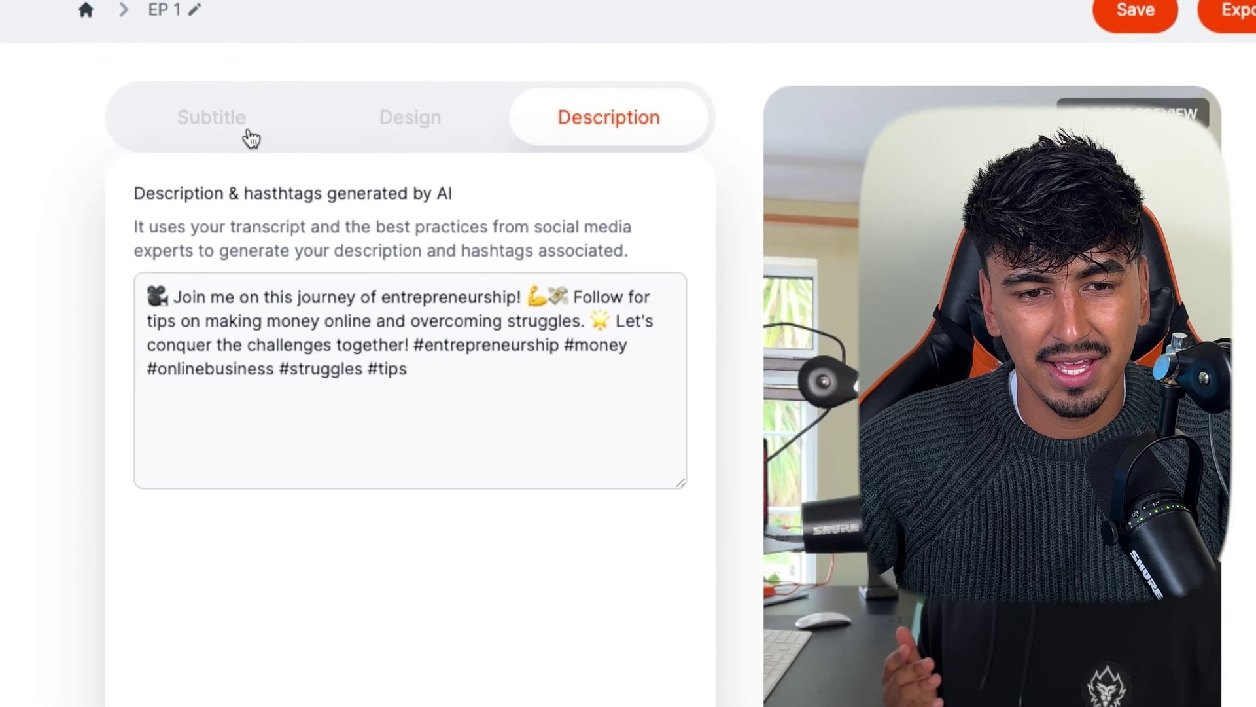
# - Add the 1️⃣ keycap emoji to the Episode one caption line
pyautogui.click(251, 139)
pyautogui.scroll(-1, 286, 347)
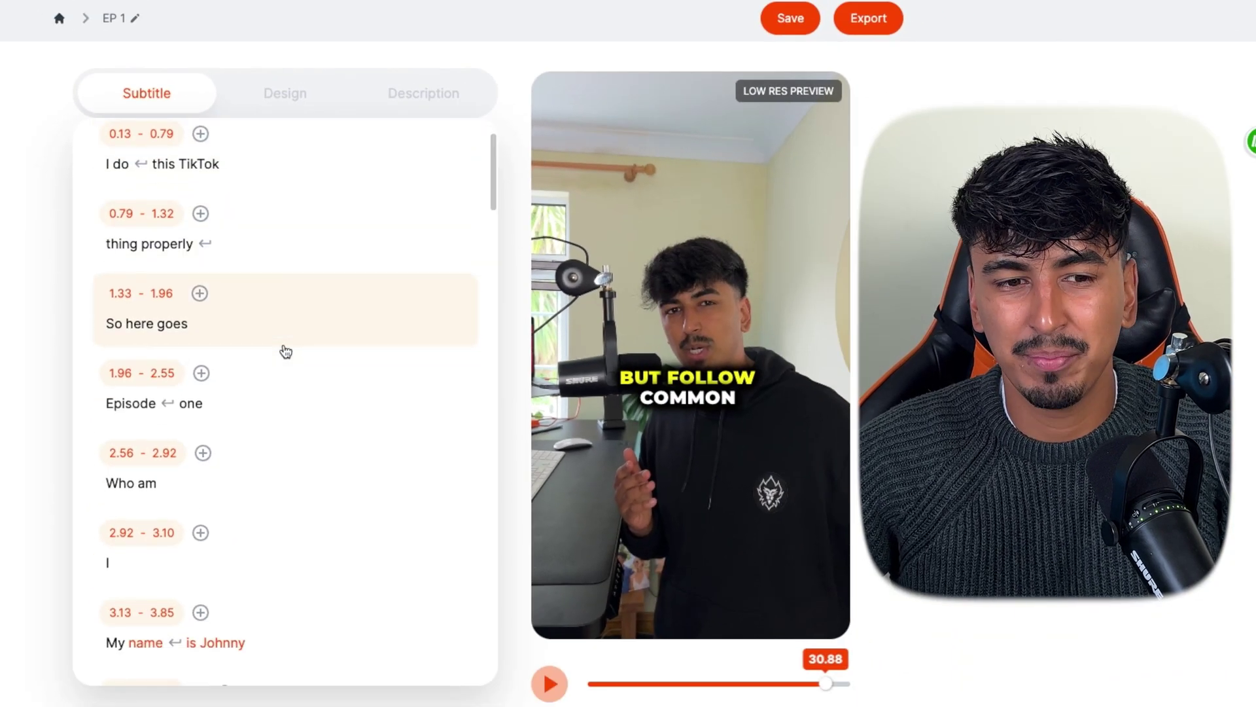
pyautogui.scroll(-2, 286, 352)
pyautogui.click(146, 330)
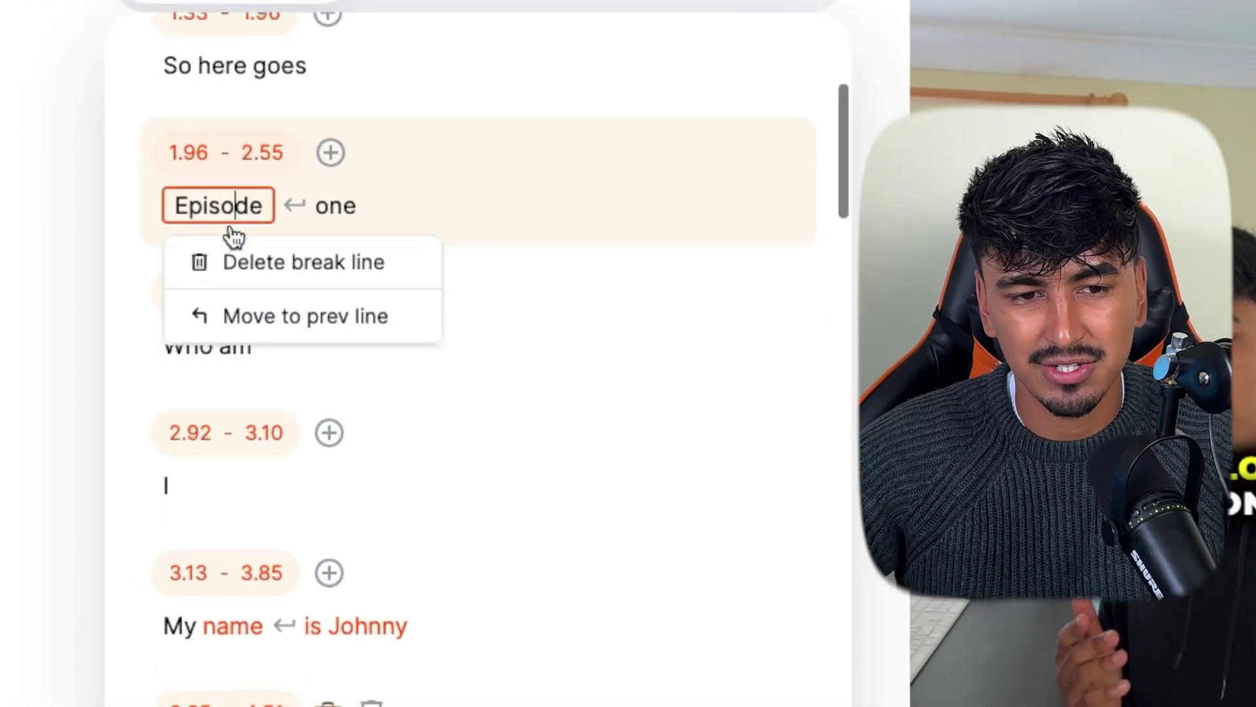
pyautogui.click(404, 140)
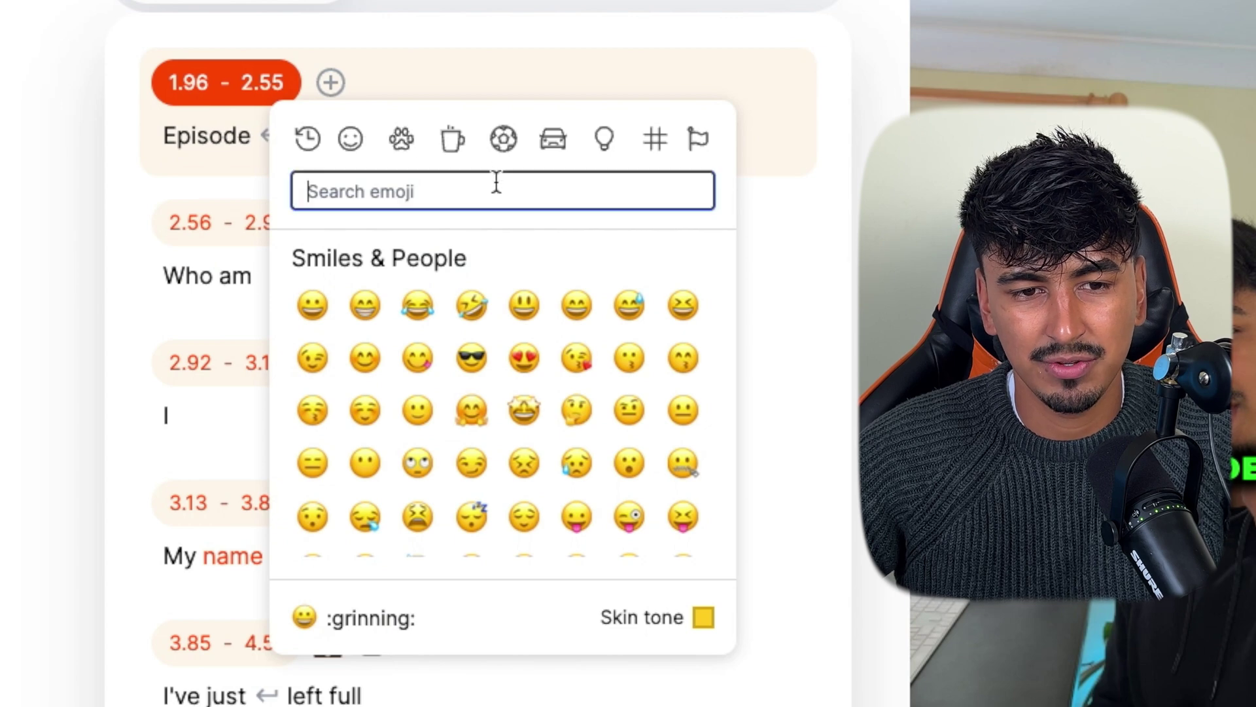
pyautogui.write('1')
pyautogui.click(313, 304)
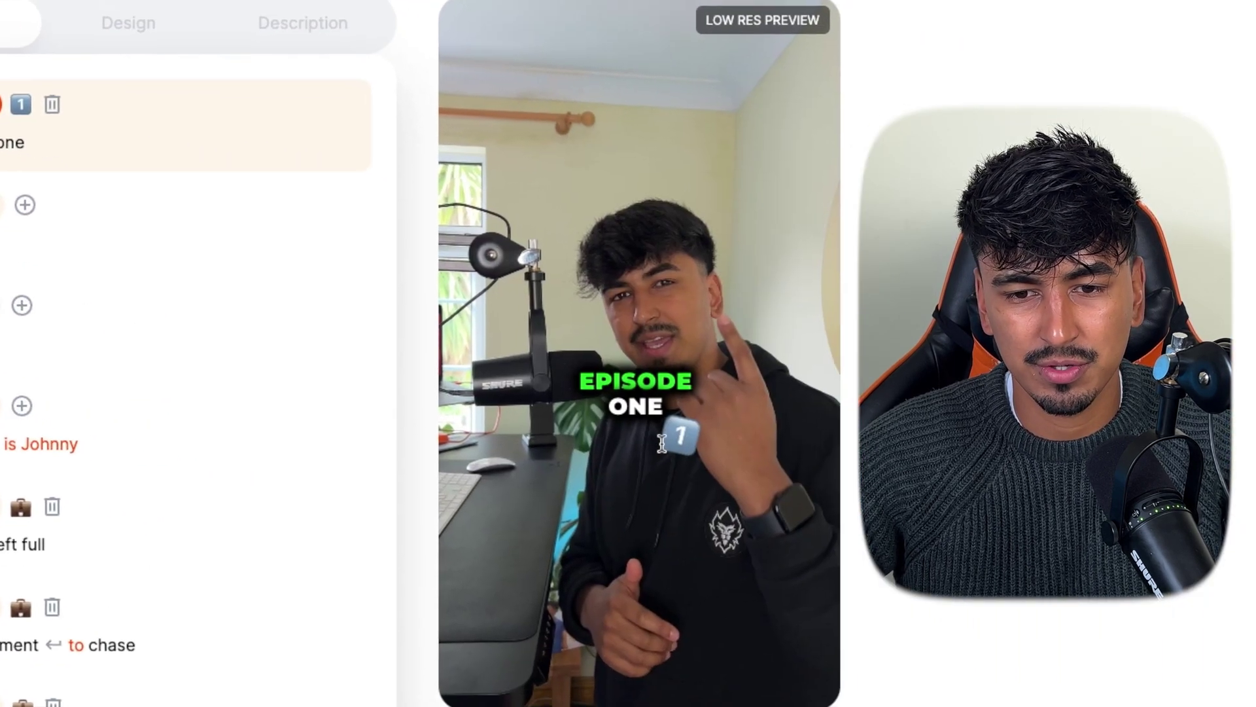
pyautogui.scroll(-10, 131, 477)
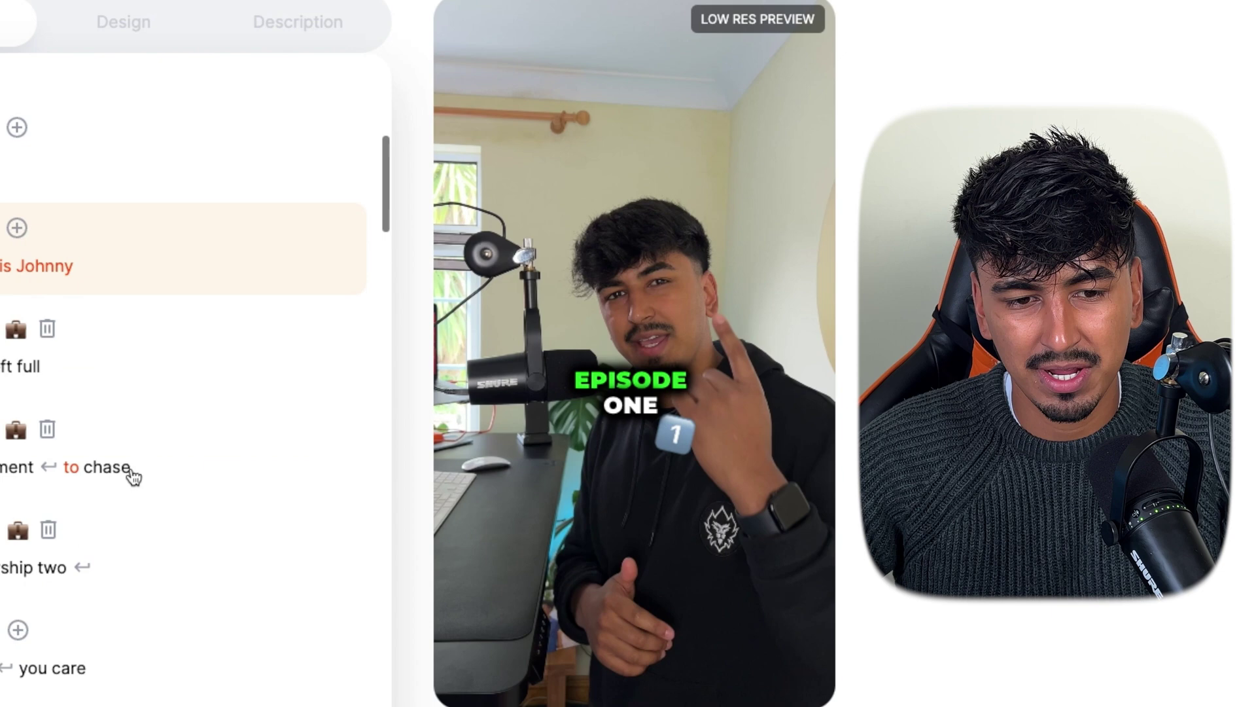
pyautogui.scroll(15, 134, 477)
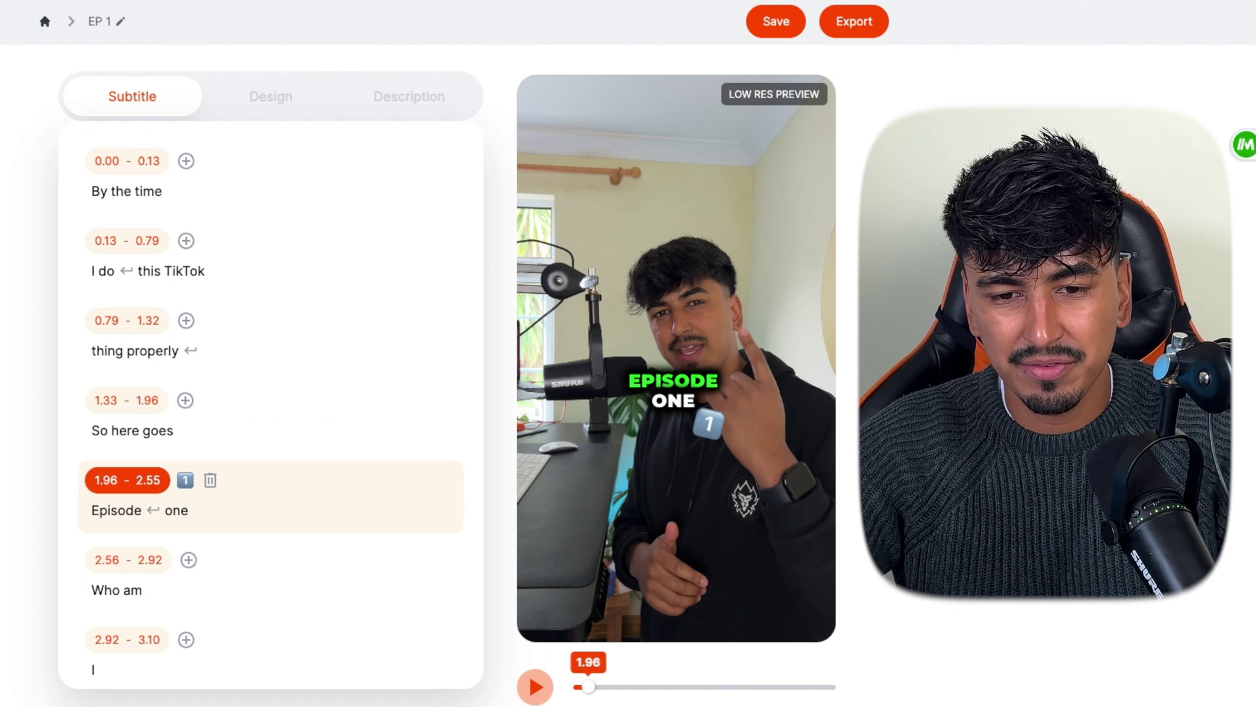
pyautogui.click(281, 108)
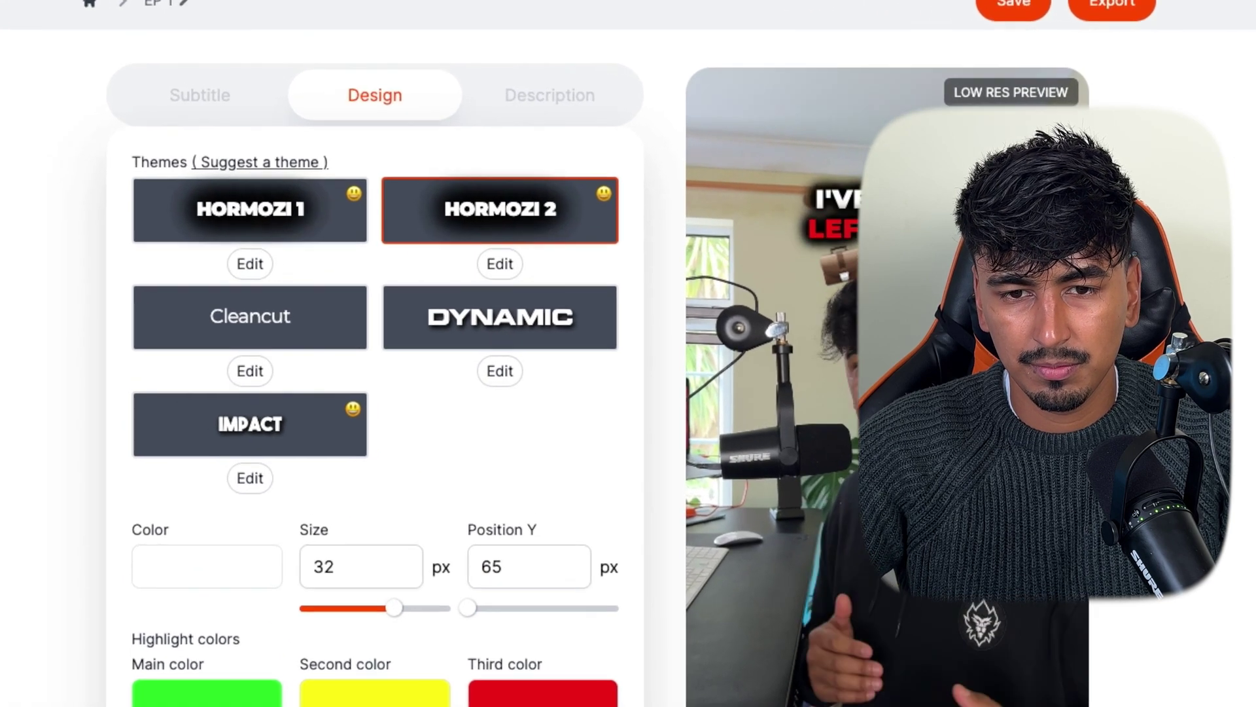
# - Correct the name Johnny to Jonny in the transcript
pyautogui.click(249, 95)
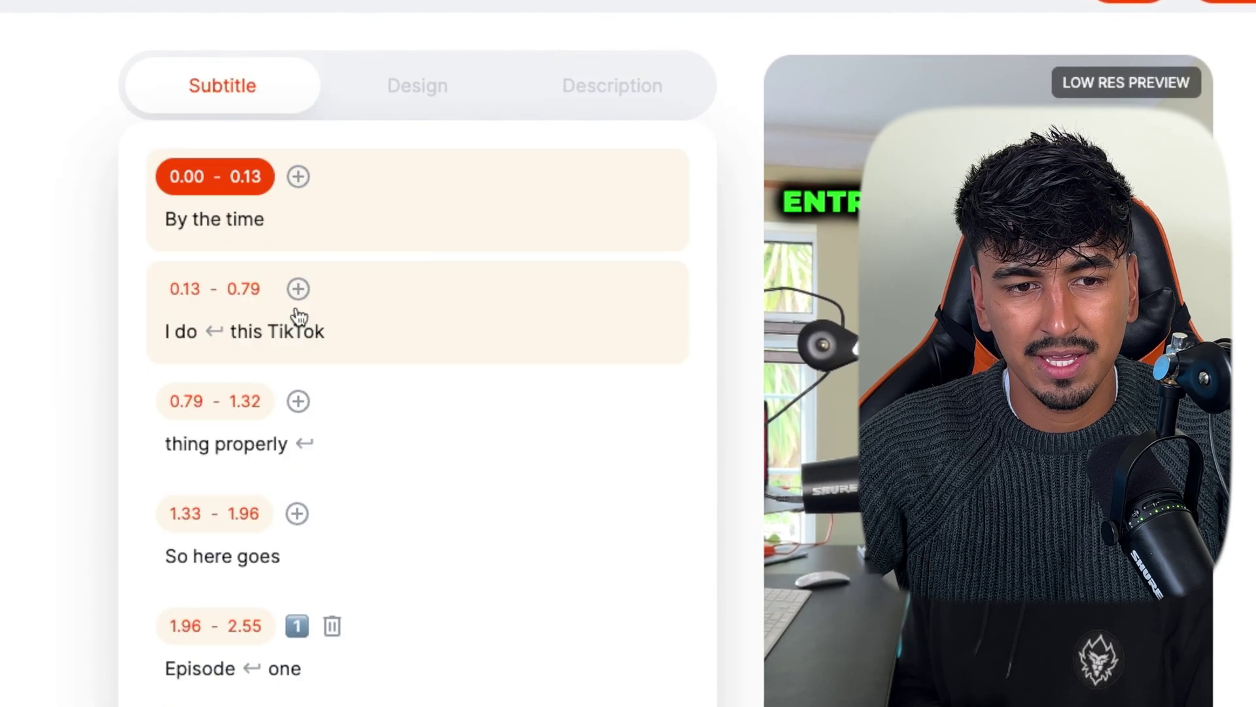
pyautogui.scroll(-5, 225, 524)
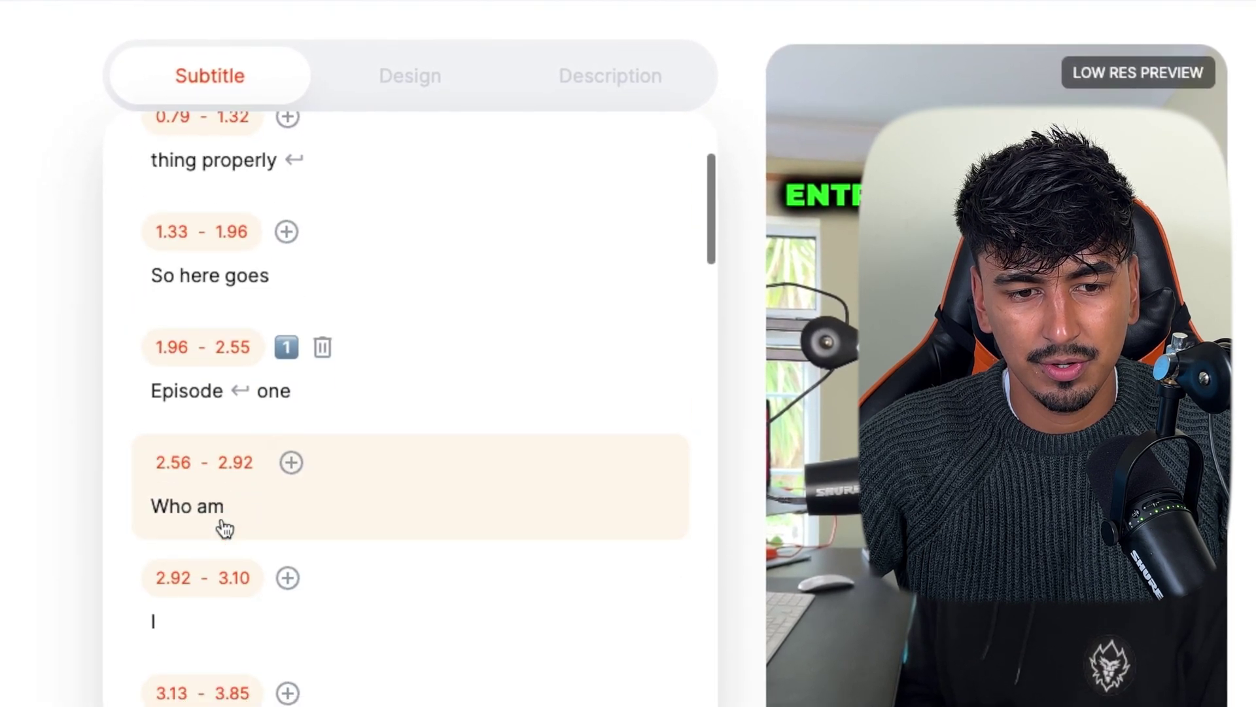
pyautogui.scroll(-3, 224, 528)
pyautogui.click(330, 535)
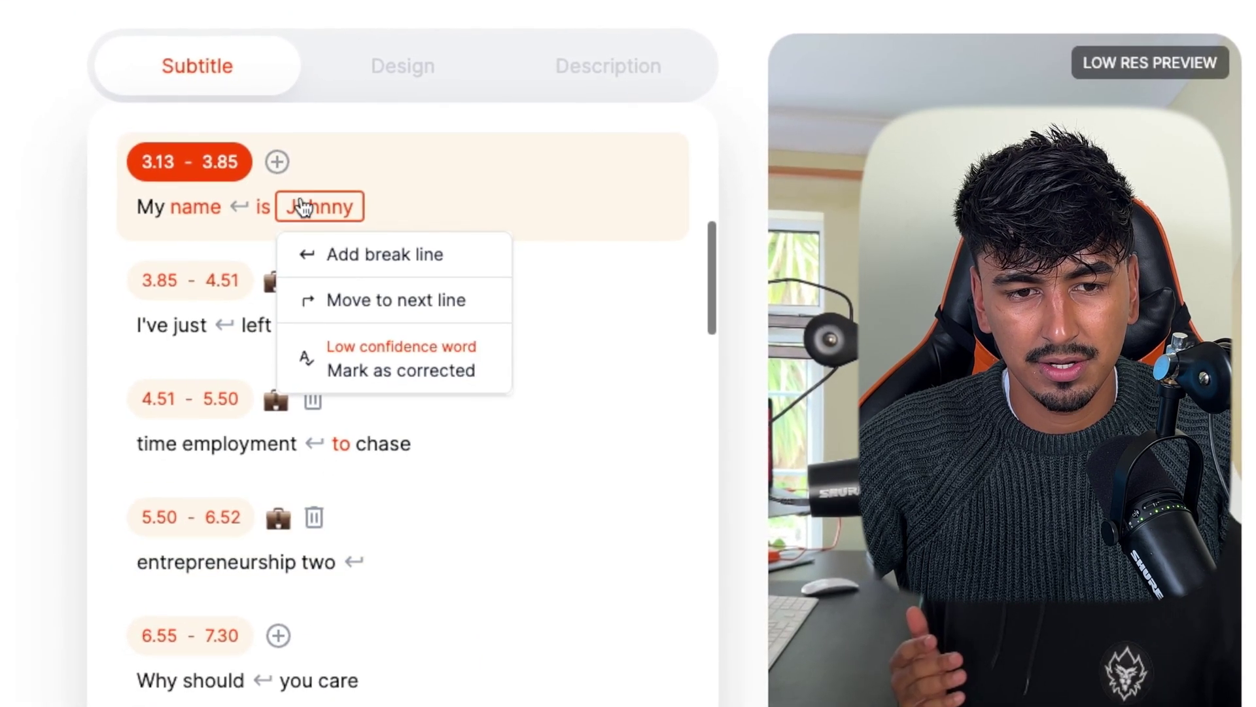
pyautogui.click(302, 208)
pyautogui.press('Delete')
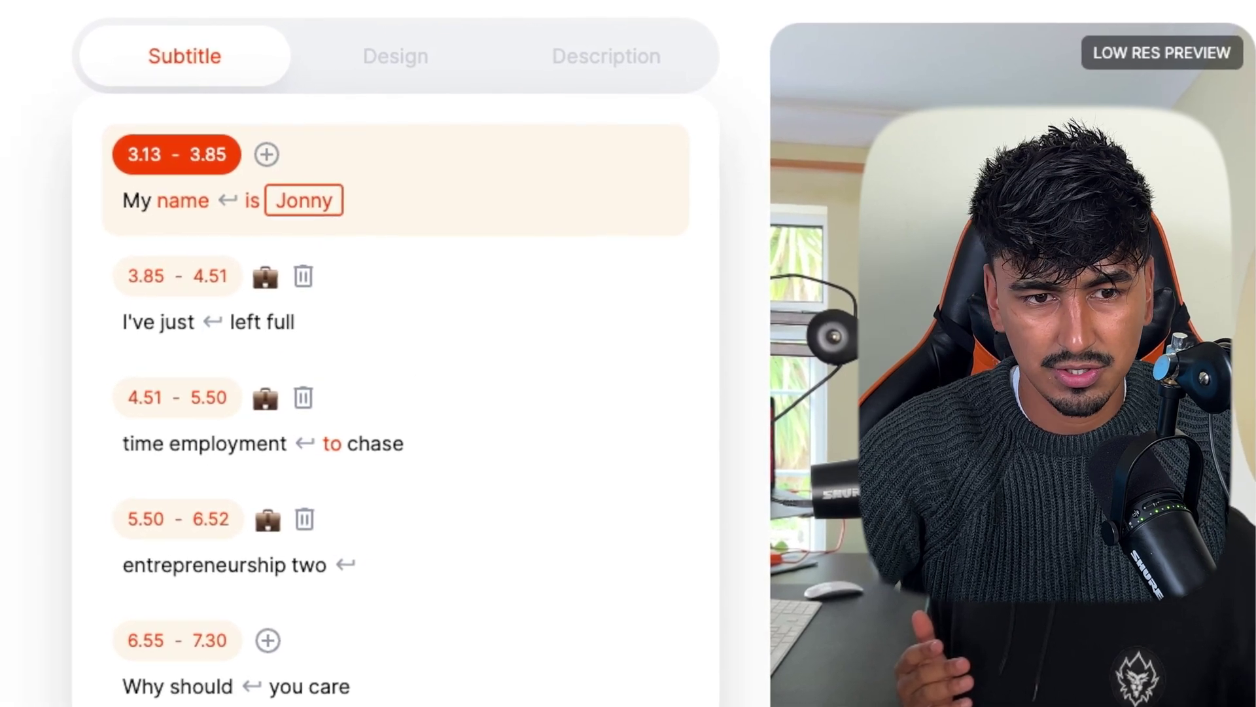
# - Add a line break after entrepreneurship so 'two' starts a new caption line
pyautogui.scroll(-3, 374, 458)
pyautogui.click(373, 432)
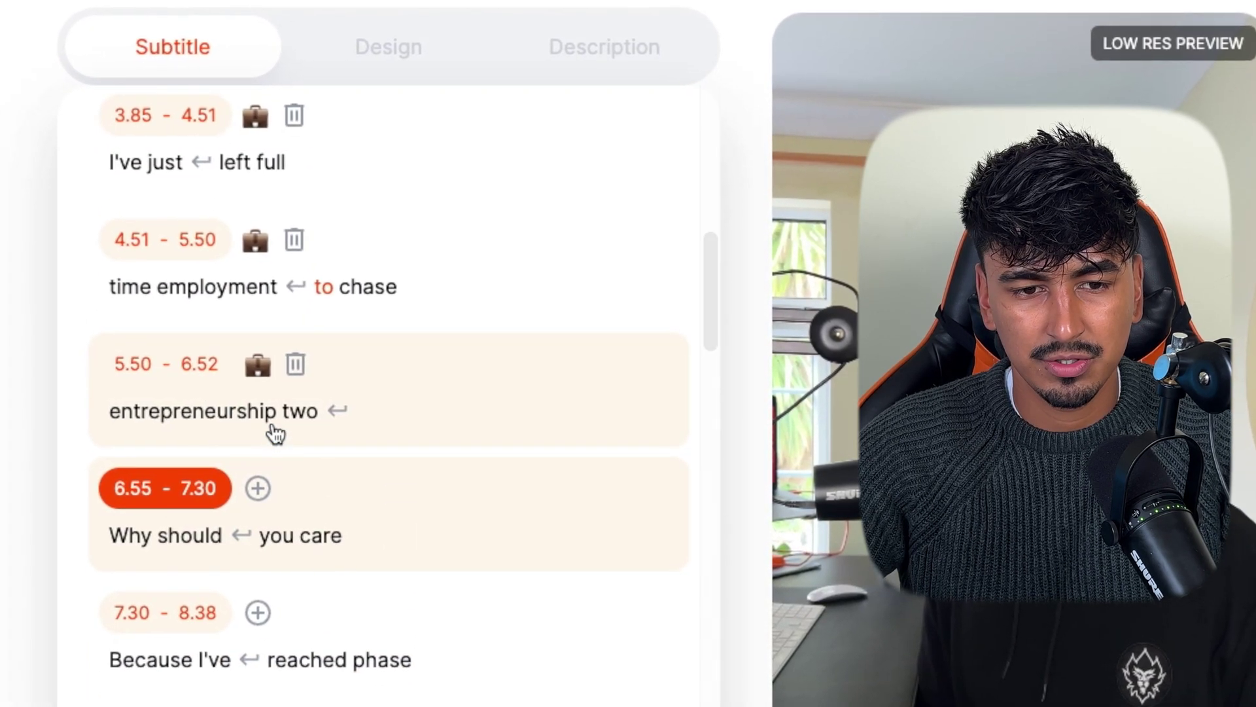
pyautogui.click(275, 433)
pyautogui.click(253, 254)
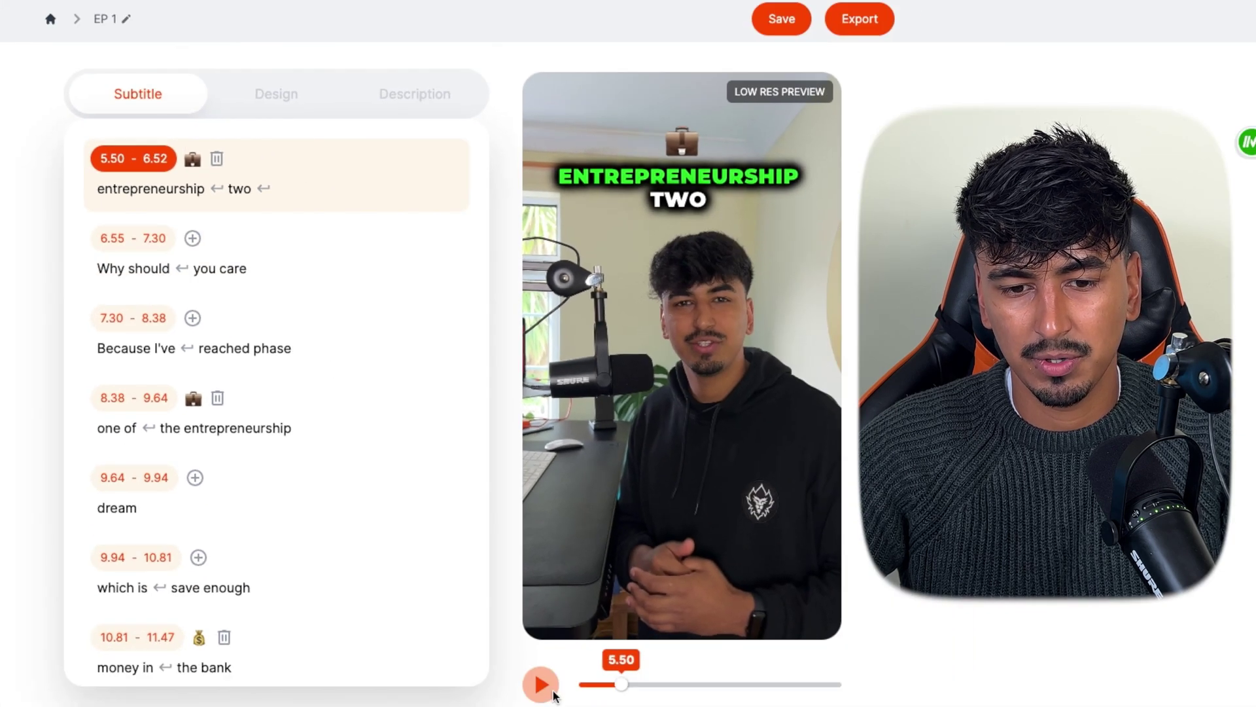
pyautogui.click(554, 693)
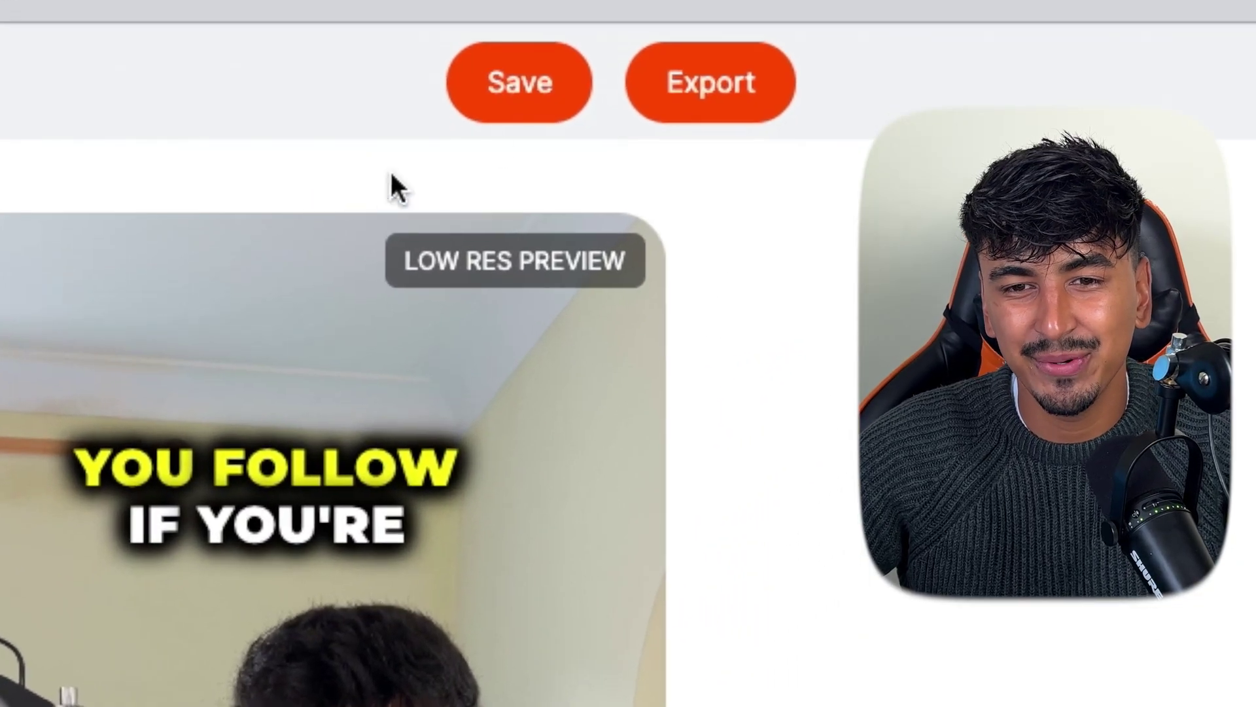
# - Save the captioned EP 1 project
pyautogui.click(511, 113)
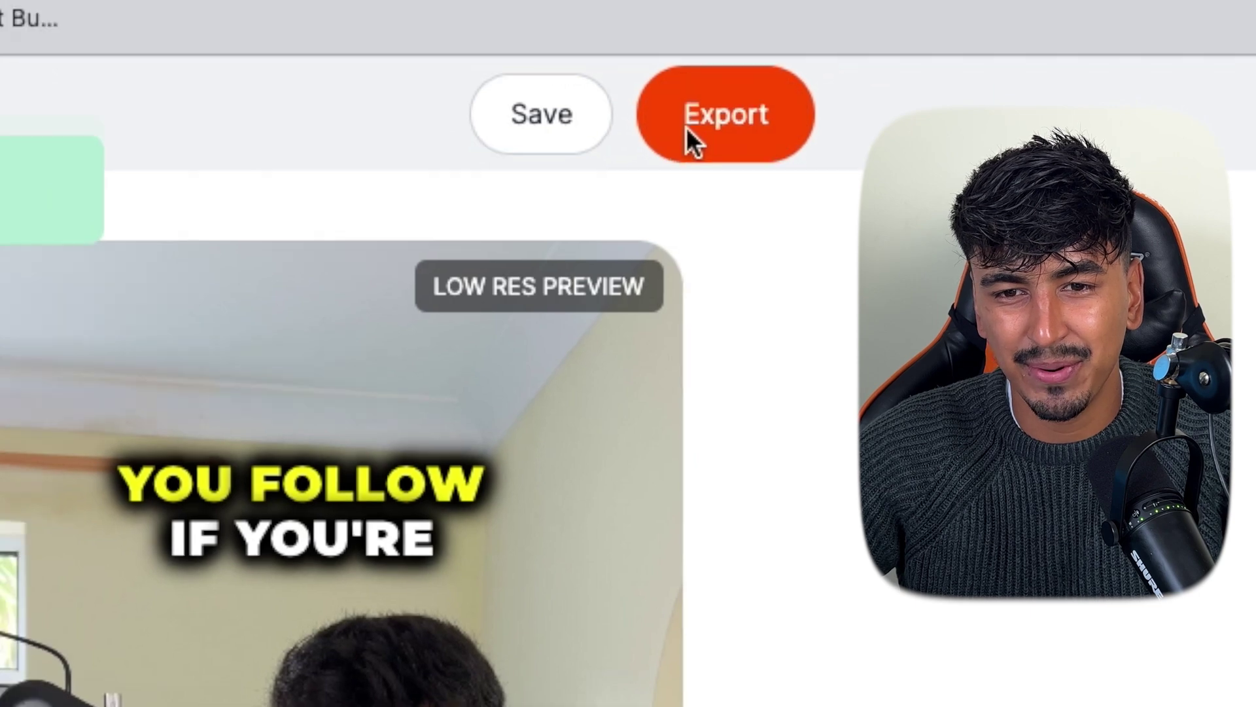
# - Export the EP 1 video and leave it rendering
pyautogui.click(680, 105)
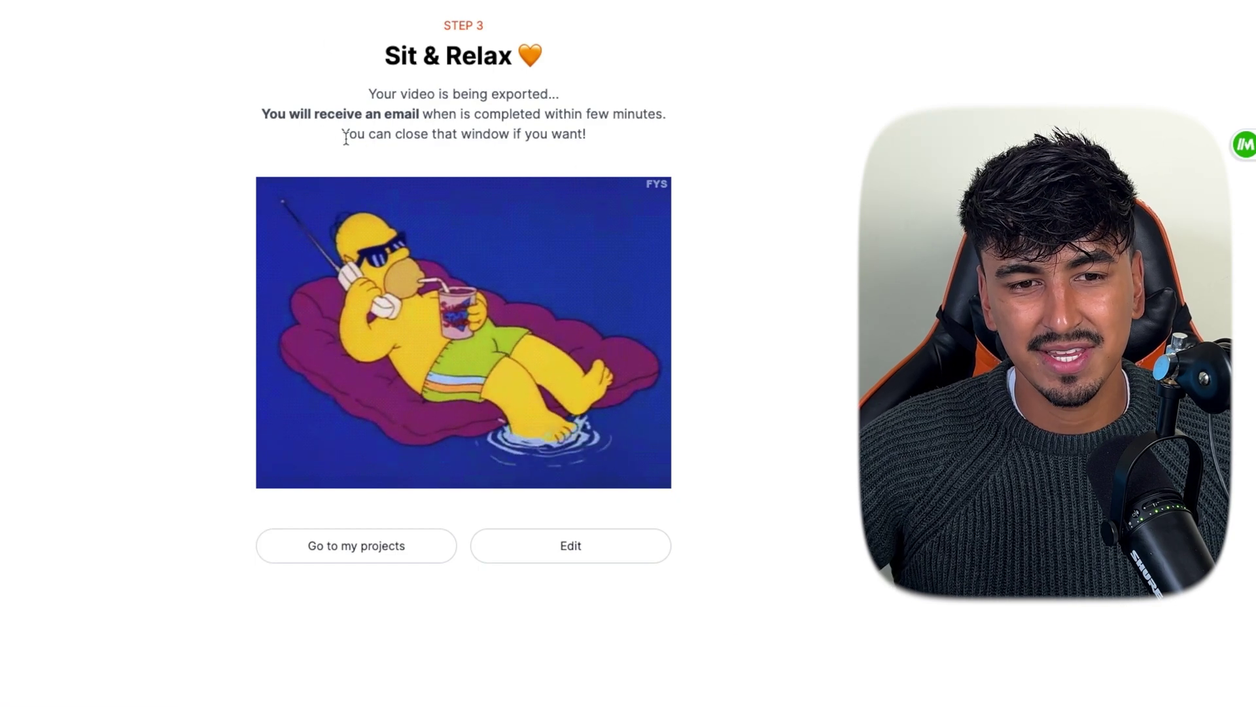
# - Open Submagic's video-ready email in Gmail and download ep-1-download.mp4
pyautogui.doubleClick(272, 115)
pyautogui.click(650, 558)
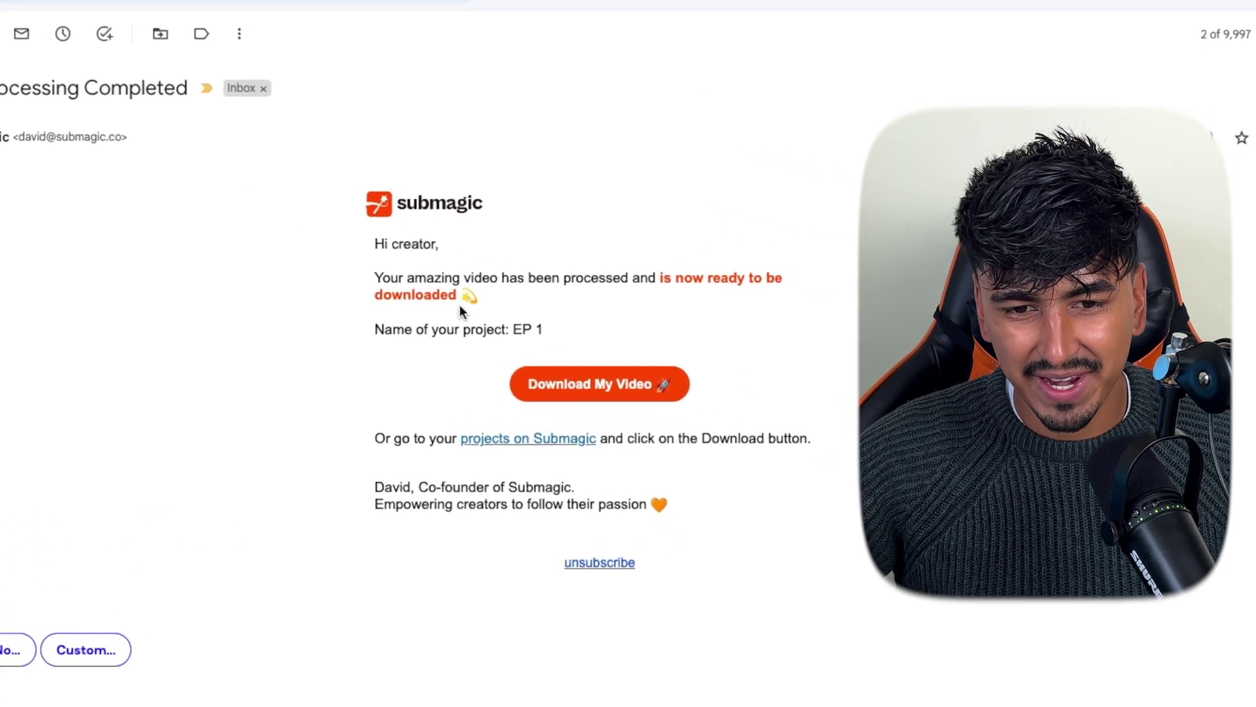
pyautogui.click(569, 384)
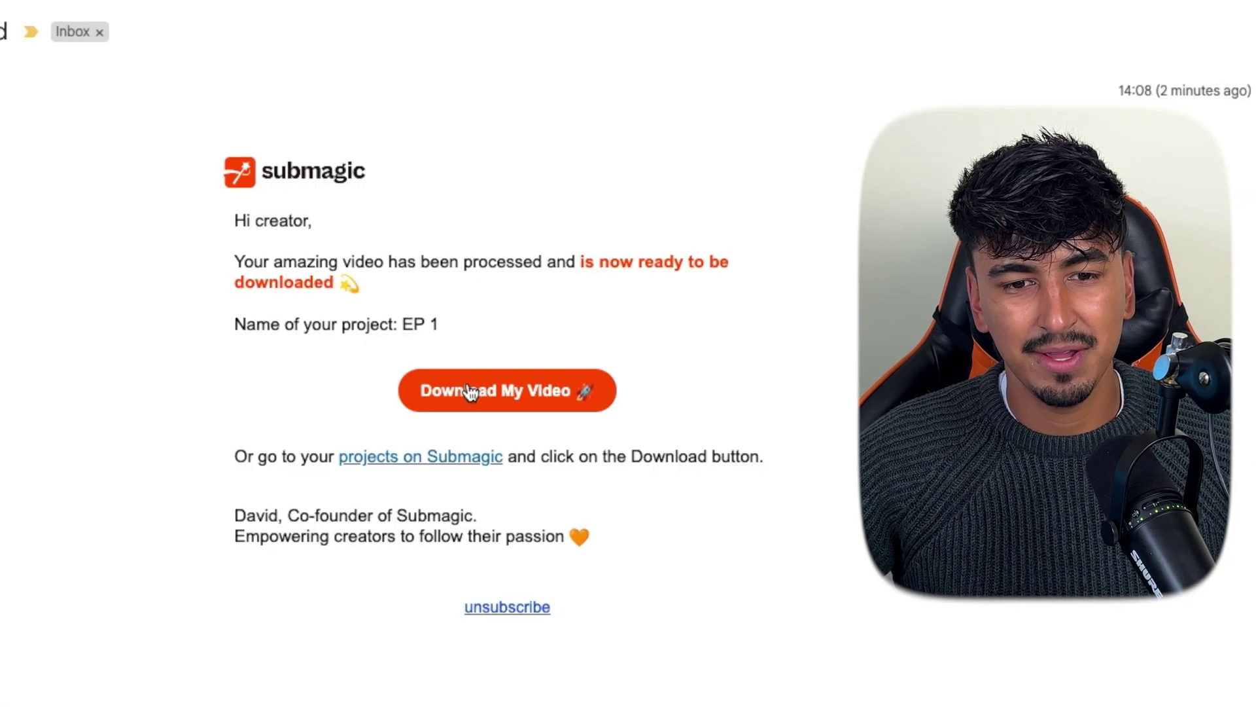